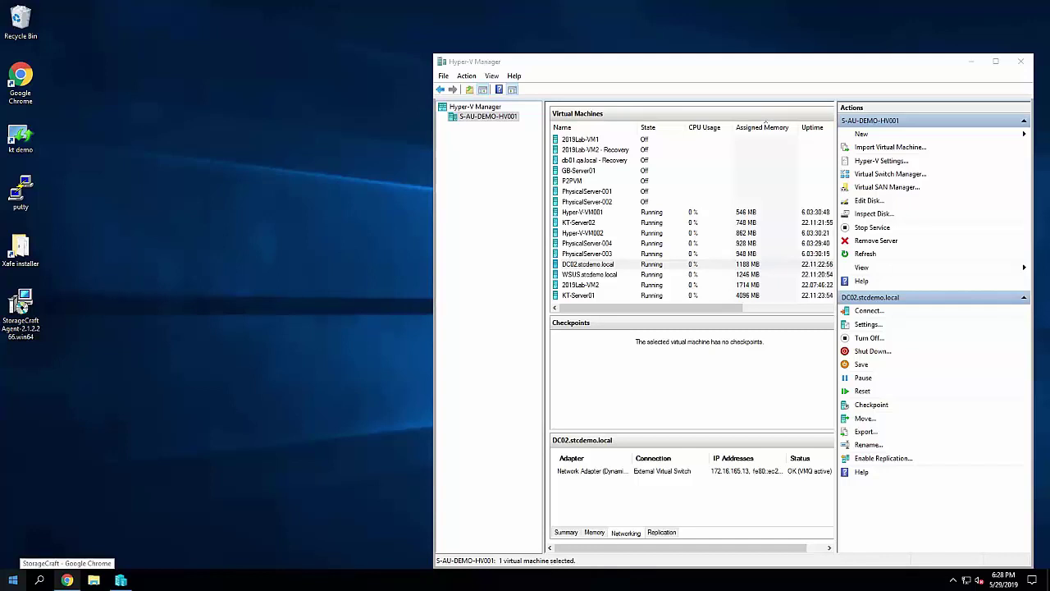
Minimize Hyper-V Manager with Win+D to reveal the StorageCraft Agent installer on the desktop
key("super+d")
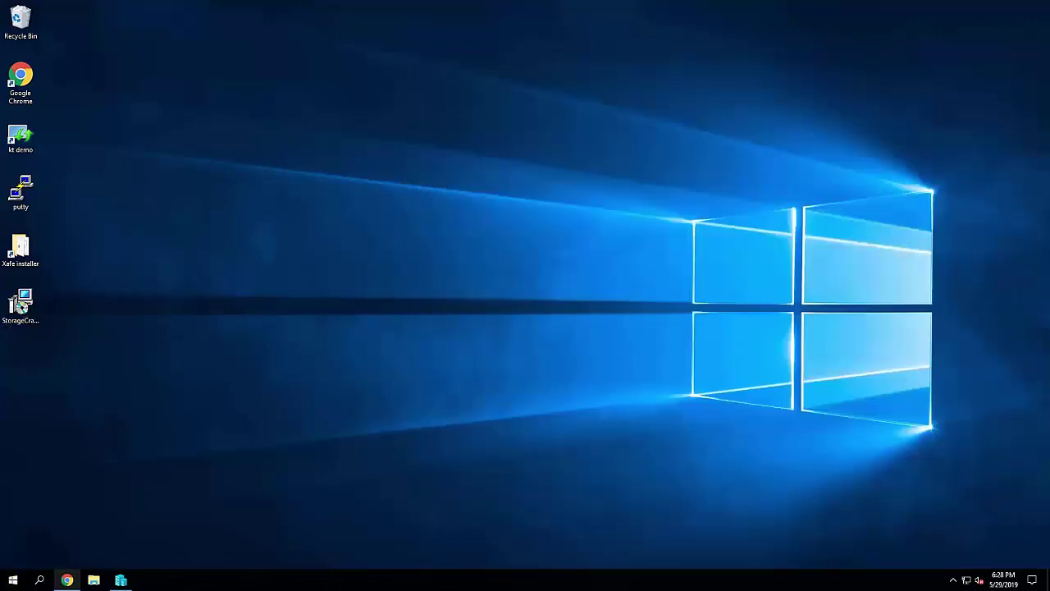
Run the downloaded StorageCraft Agent installer, accept the licence agreement, and pick ShadowXafe Service Node
double_click(29, 305)
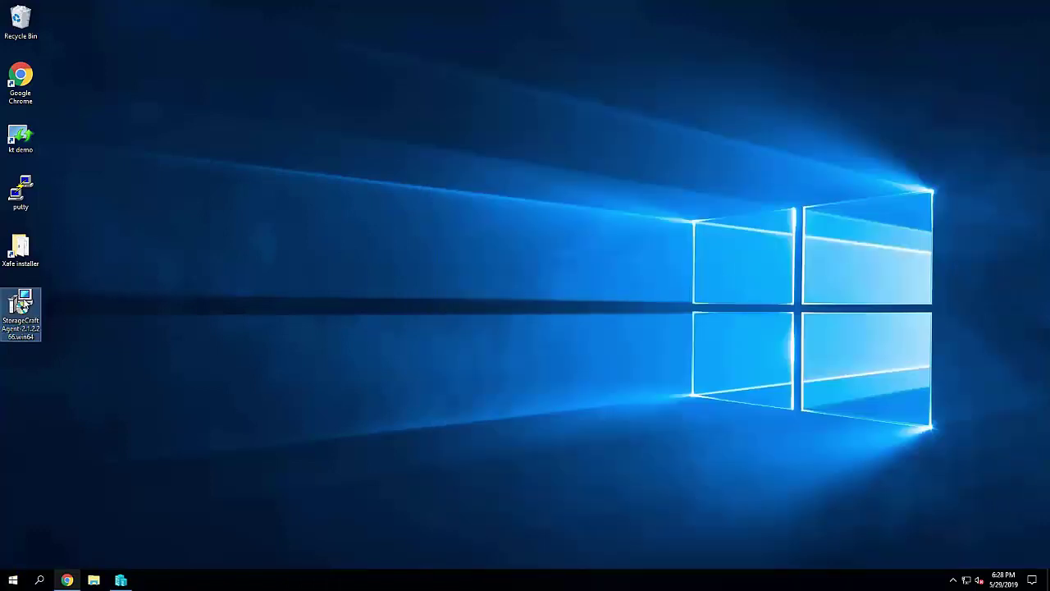
left_click(552, 300)
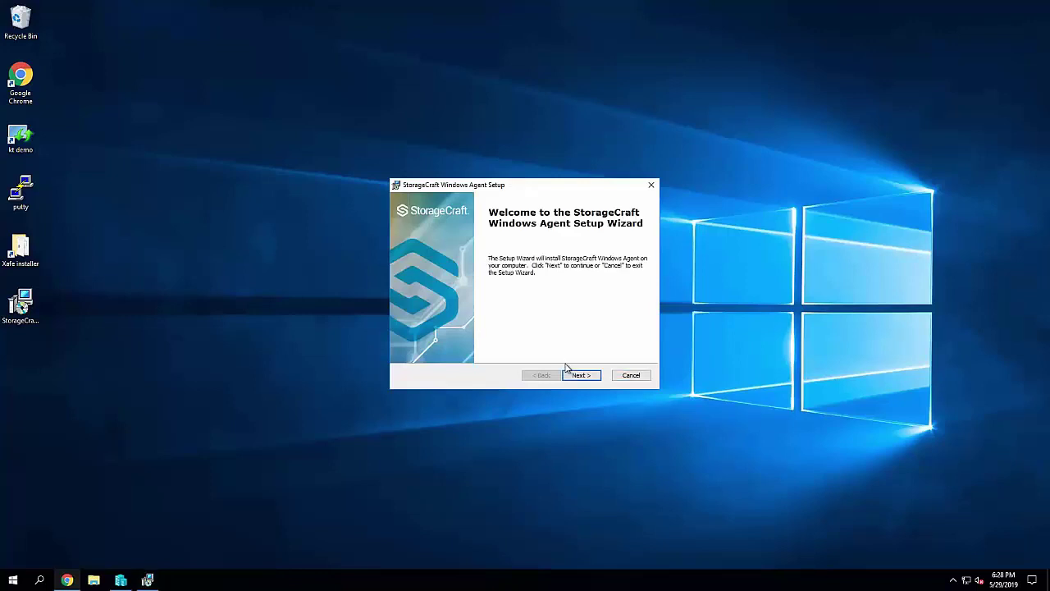
left_click(576, 377)
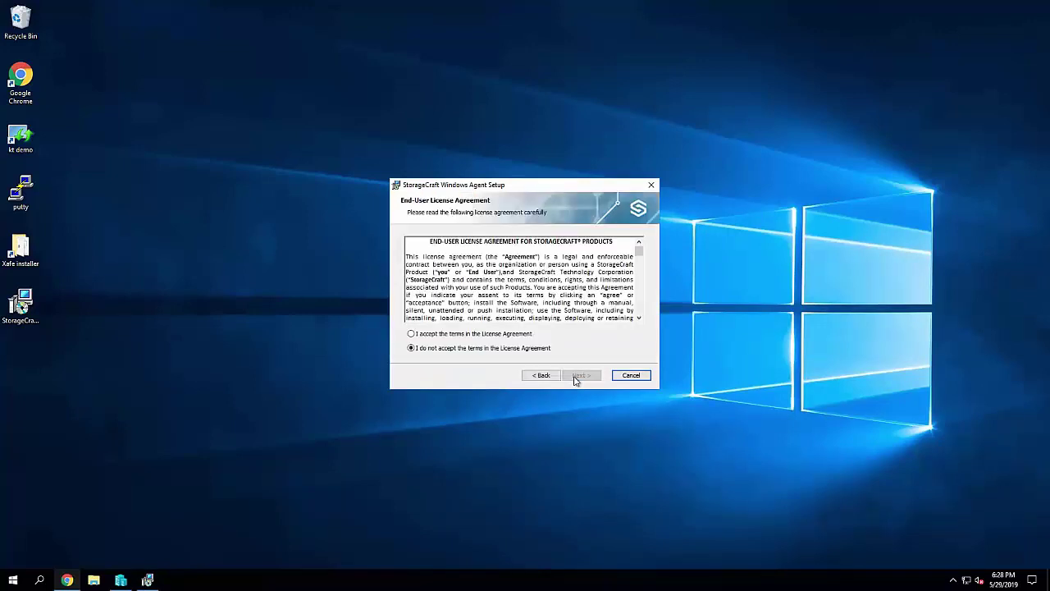
left_click(484, 336)
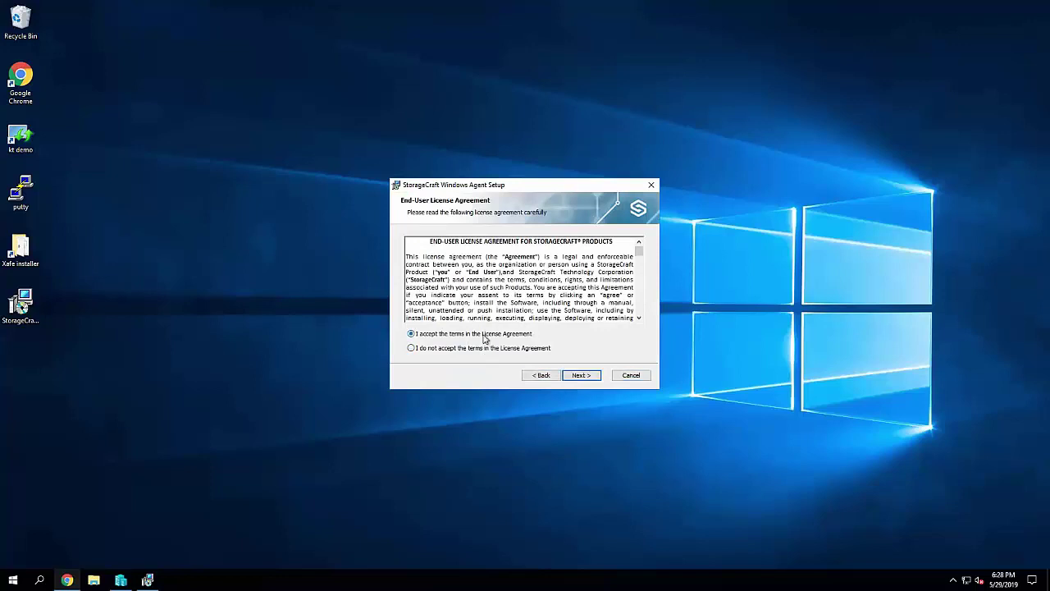
left_click(575, 377)
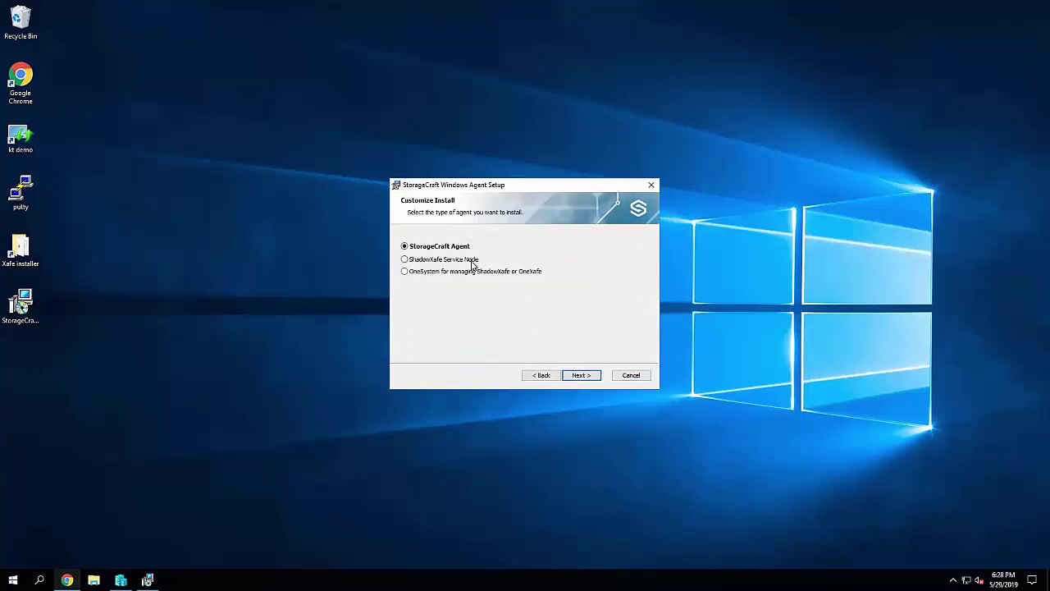
left_click(577, 377)
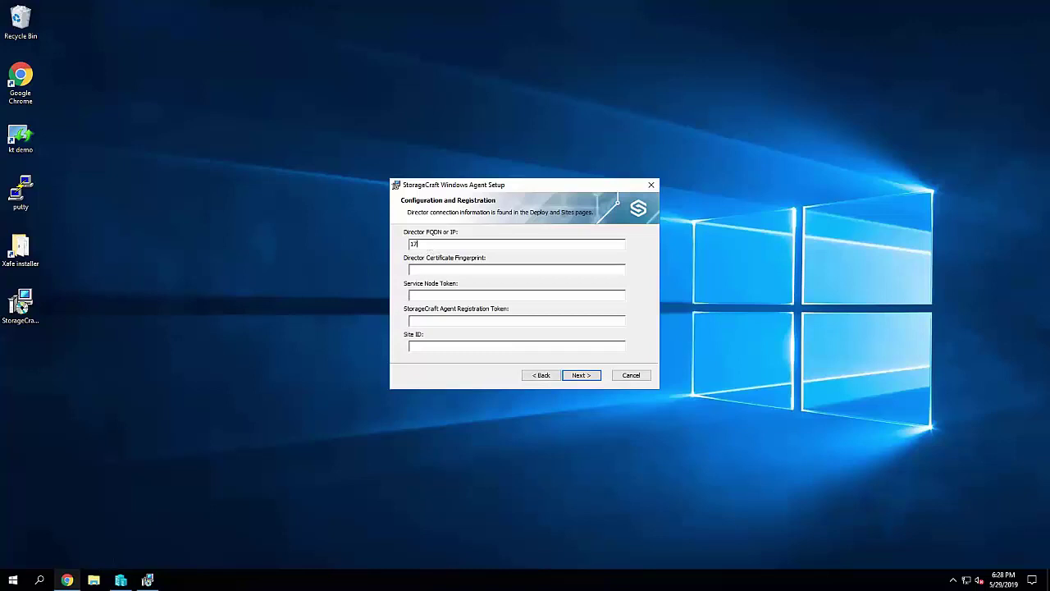
Enter Director address 172.16.165.45 and open OneSystem's Sites configuration page
type("2.16.165.45")
left_click(411, 269)
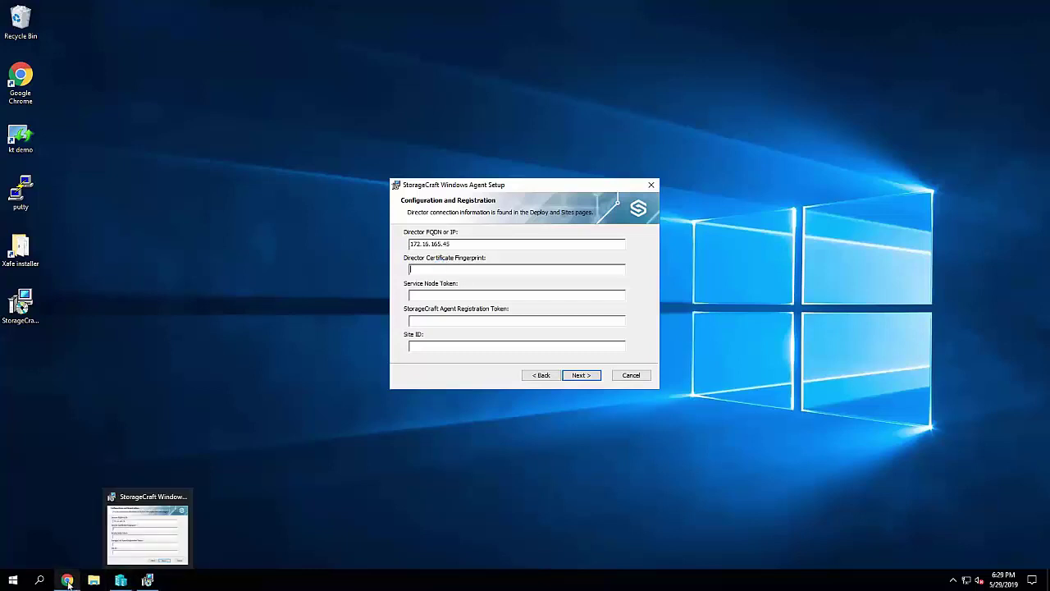
left_click(67, 580)
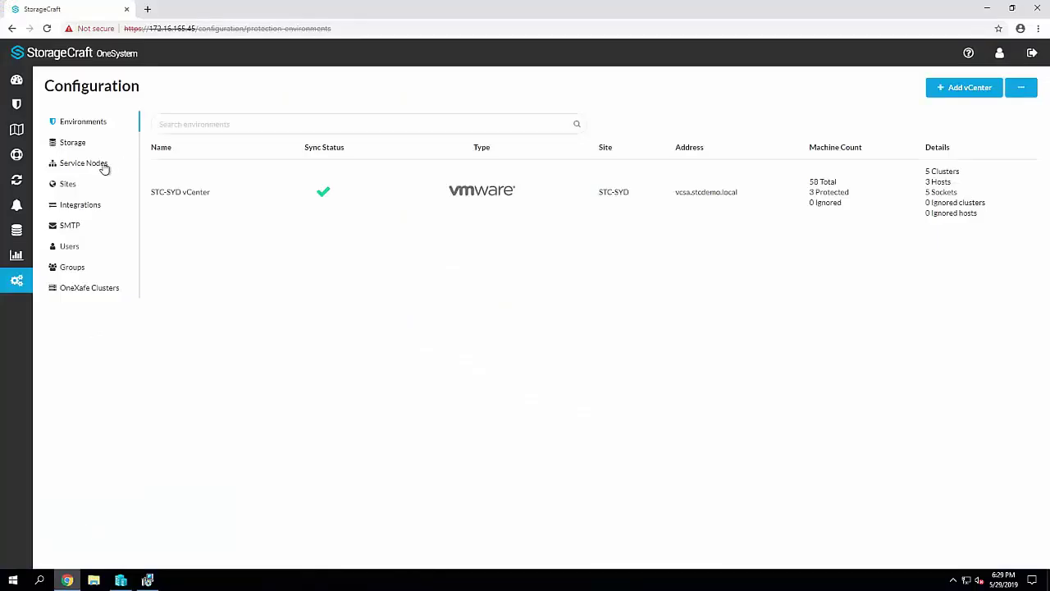
left_click(66, 184)
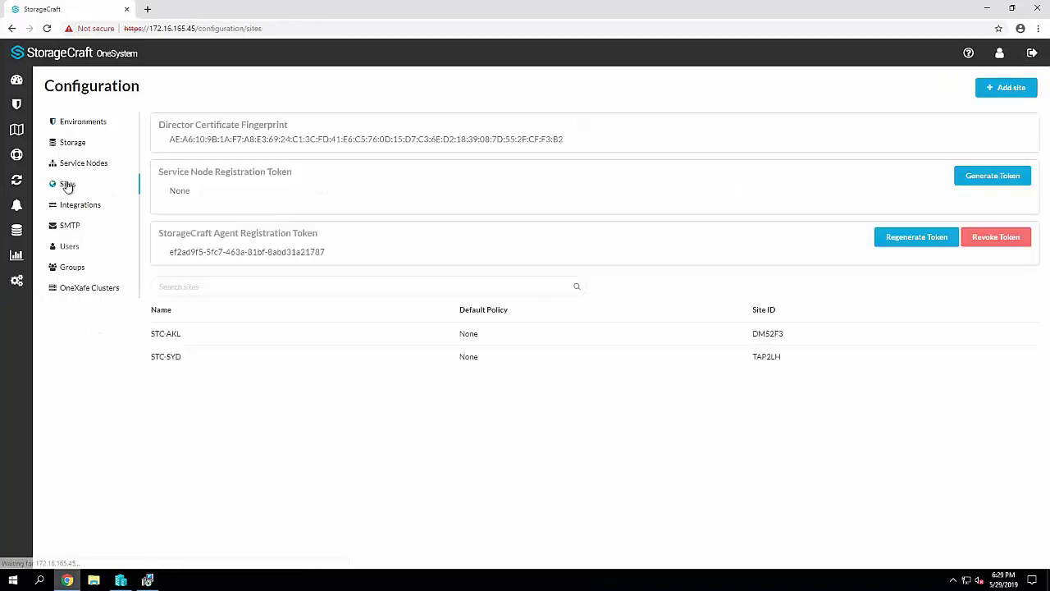
Copy the Director Certificate Fingerprint from the Sites page into the setup wizard
triple_click(298, 139)
key("ctrl+c")
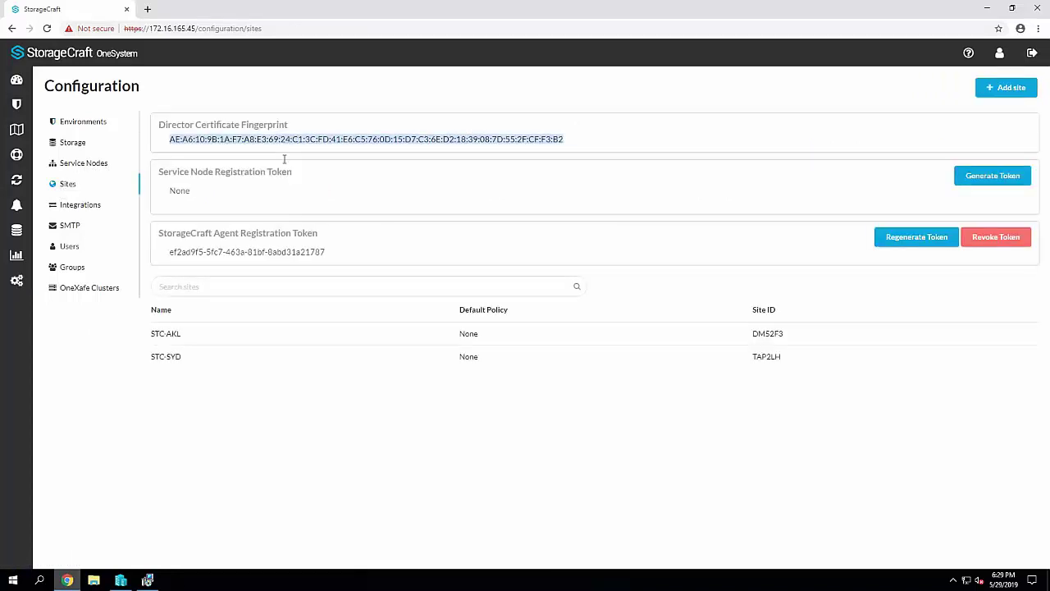
left_click(147, 580)
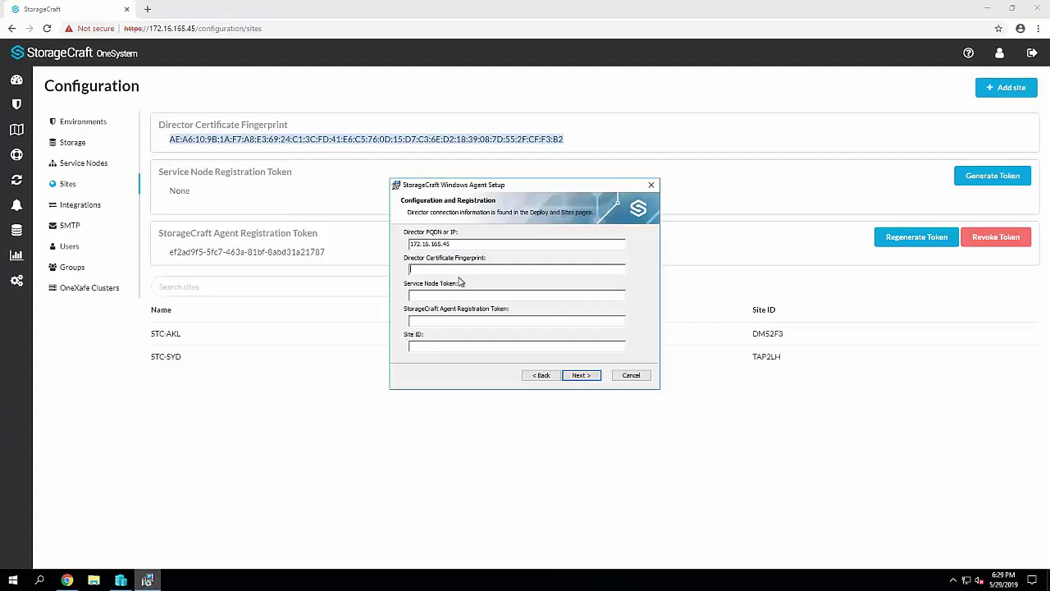
key("ctrl+v")
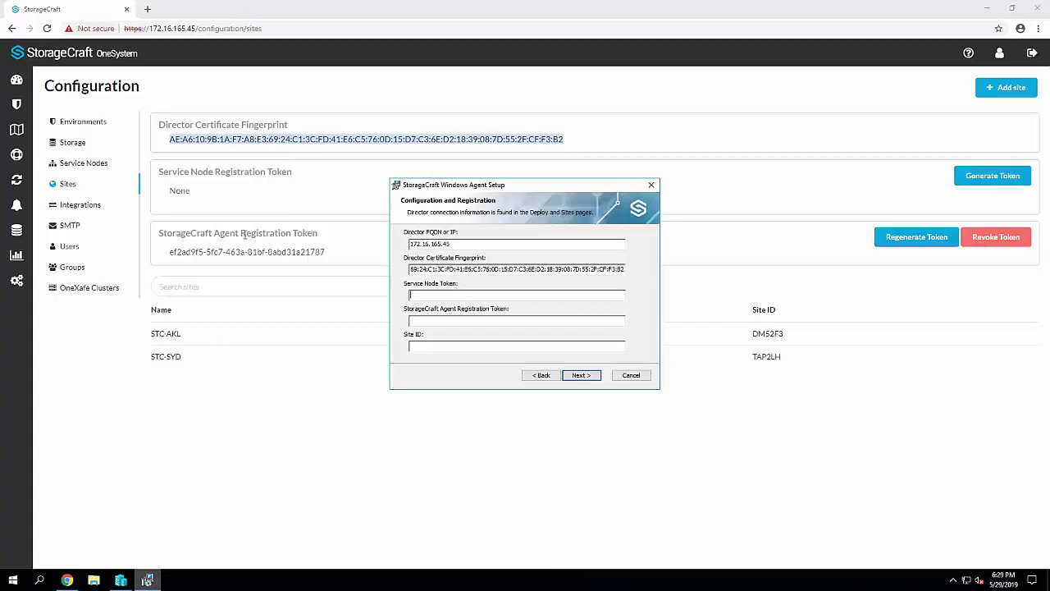
left_click(250, 199)
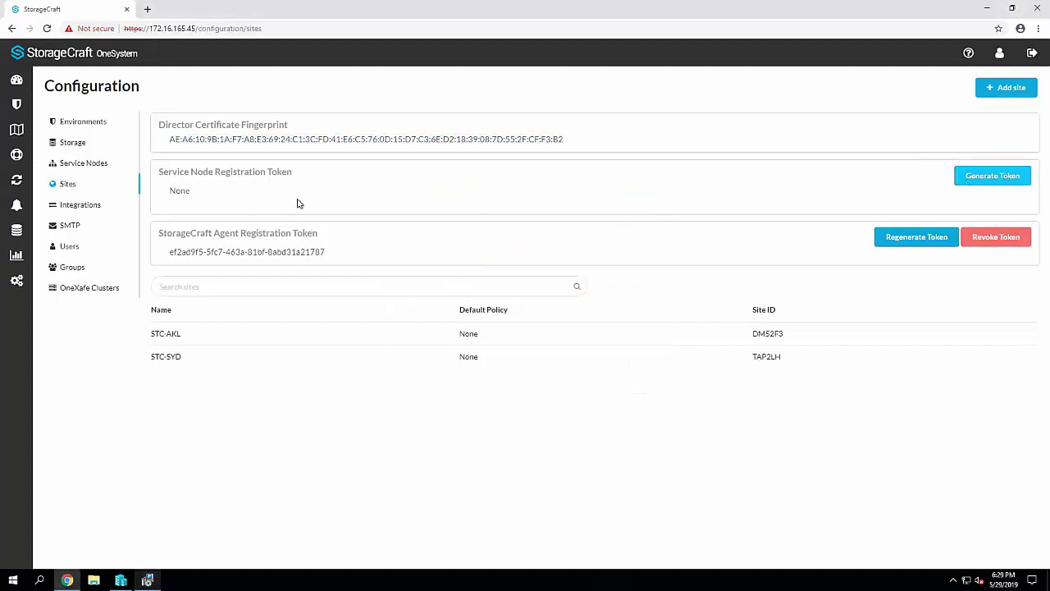
Copy the generated Service Node registration token into the setup's token field
triple_click(289, 189)
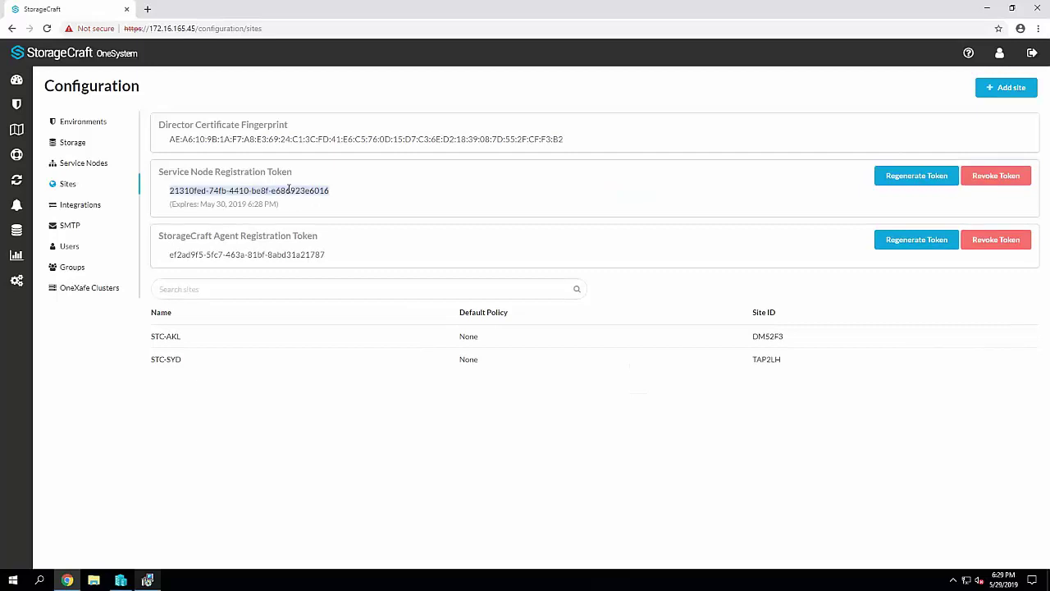
left_click(147, 580)
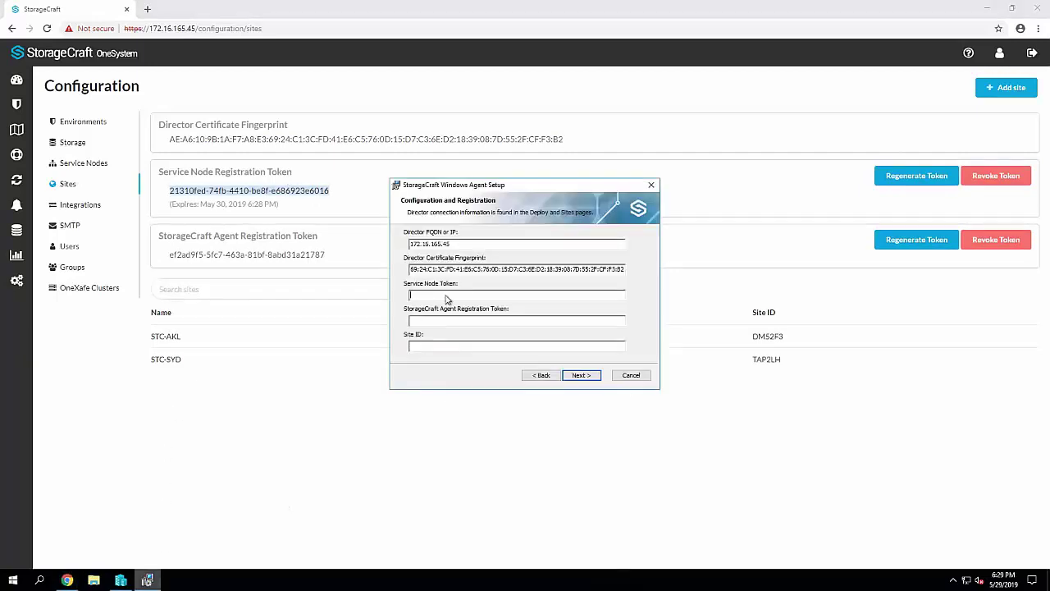
key("ctrl+v")
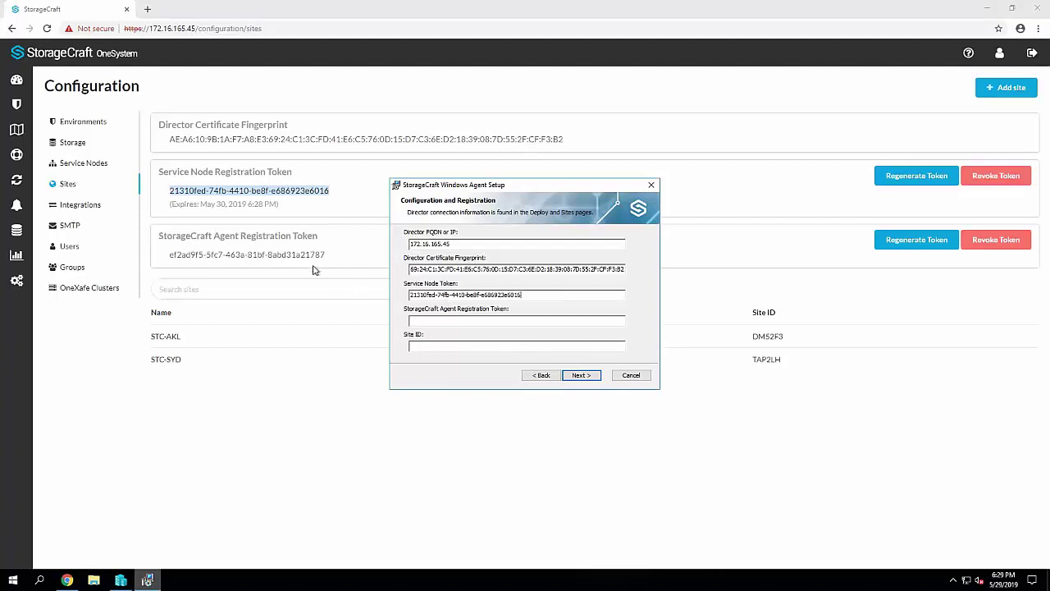
Copy the Agent Registration Token from OneSystem into its field in the setup wizard
triple_click(308, 255)
key("ctrl+c")
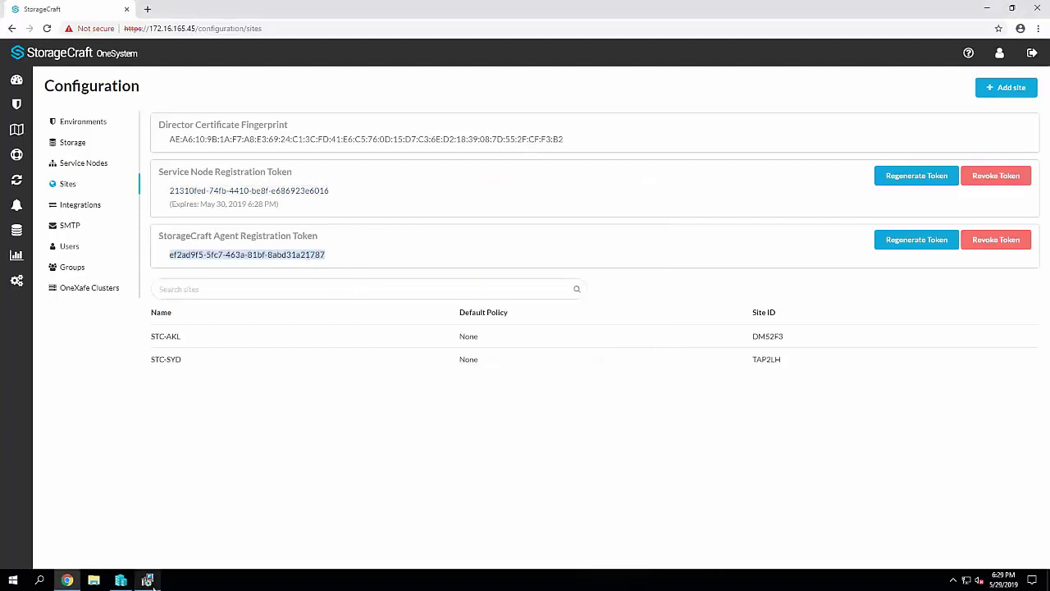
left_click(148, 580)
left_click(445, 321)
key("ctrl+v")
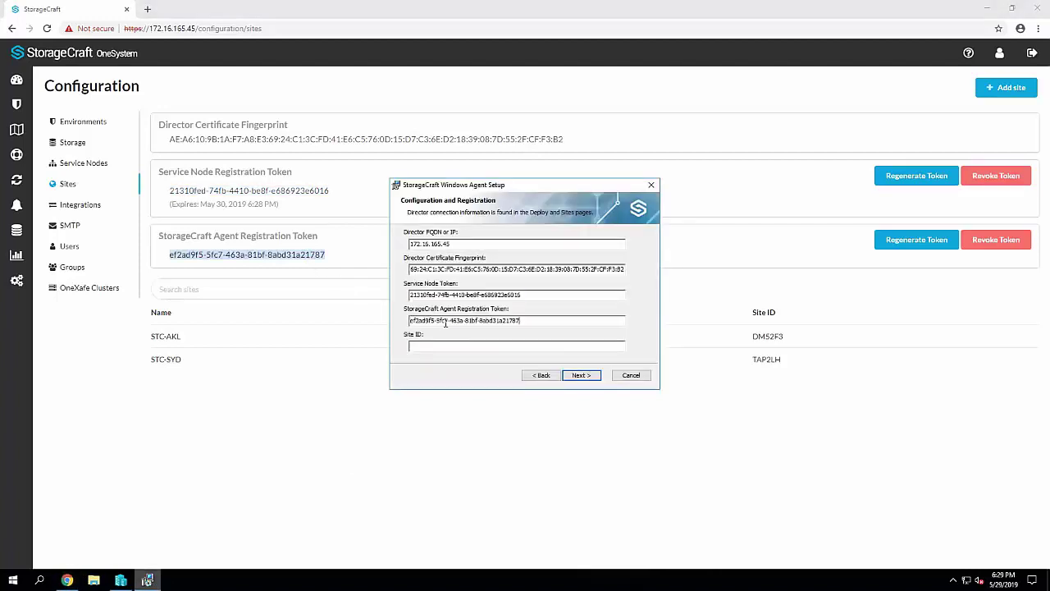
left_click(347, 436)
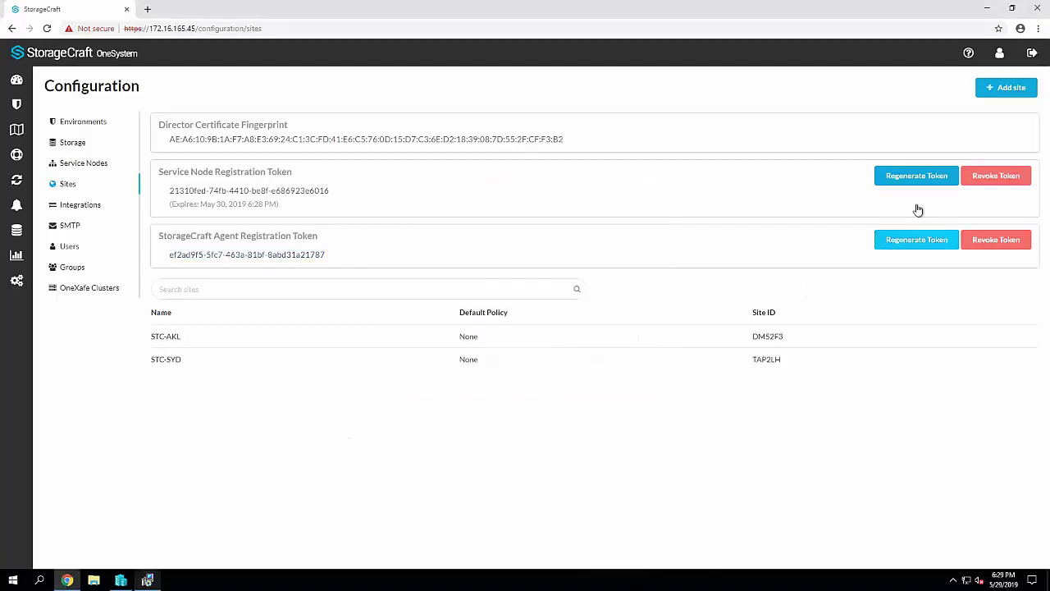
Add and save a new site named STC-HV in OneSystem
left_click(1020, 89)
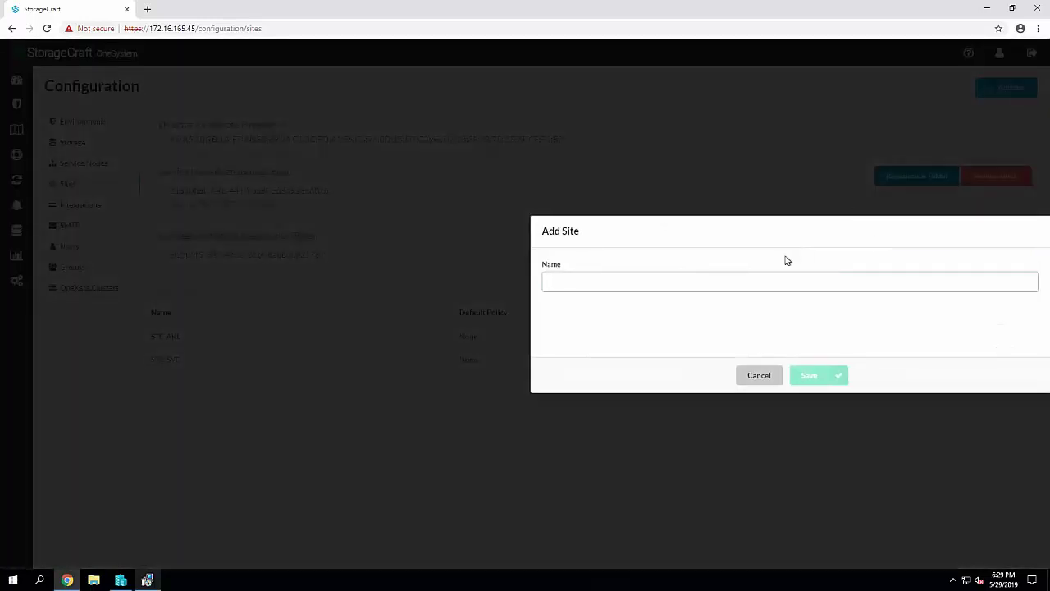
type("STC-HV")
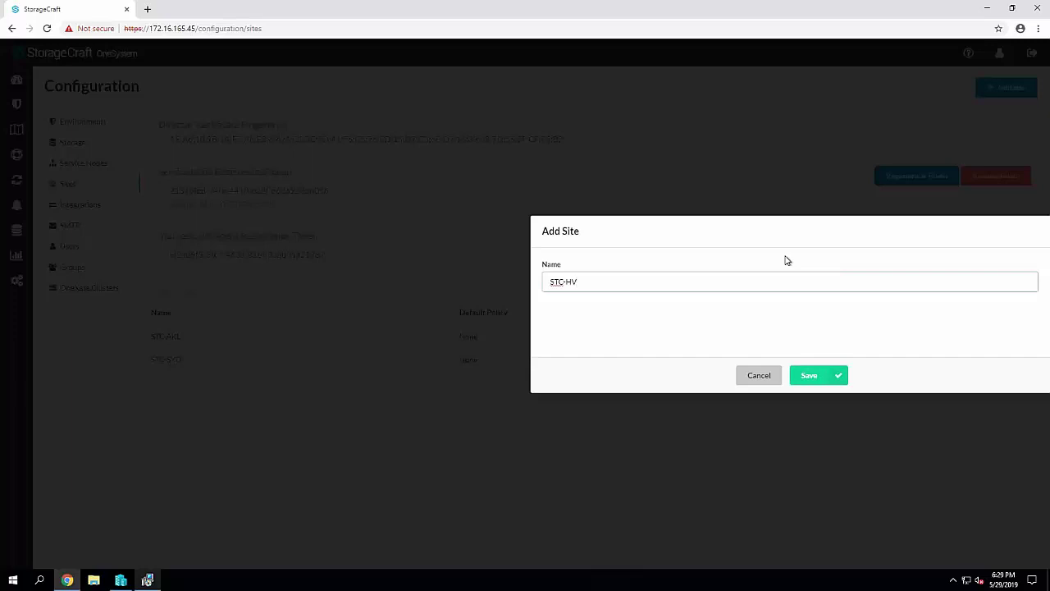
left_click(812, 377)
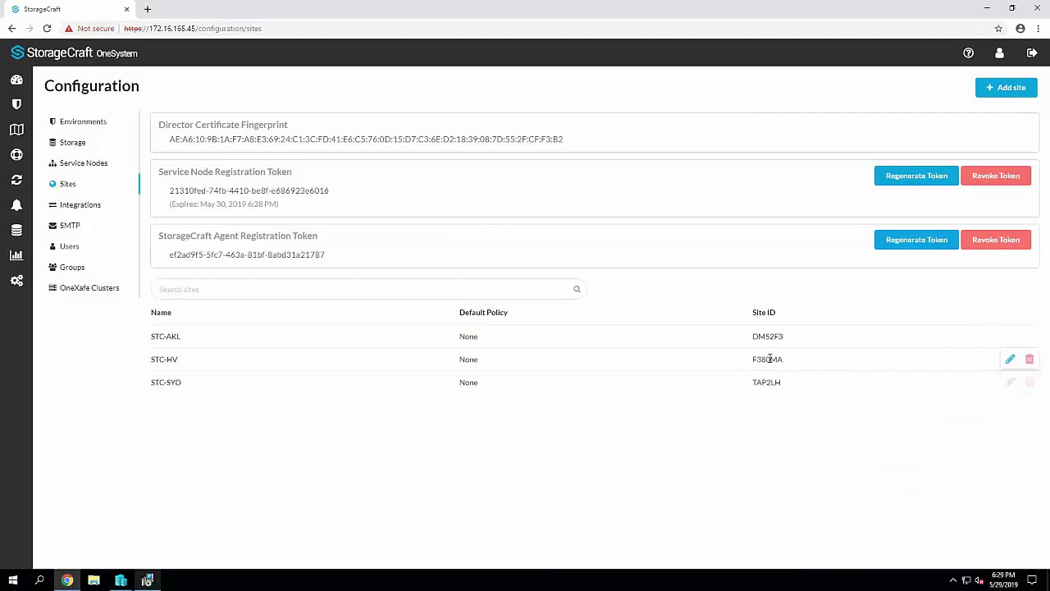
Copy the STC-HV Site ID F380MA and select the setup's Site ID field
double_click(769, 359)
key("ctrl+c")
left_click(147, 580)
left_click(420, 346)
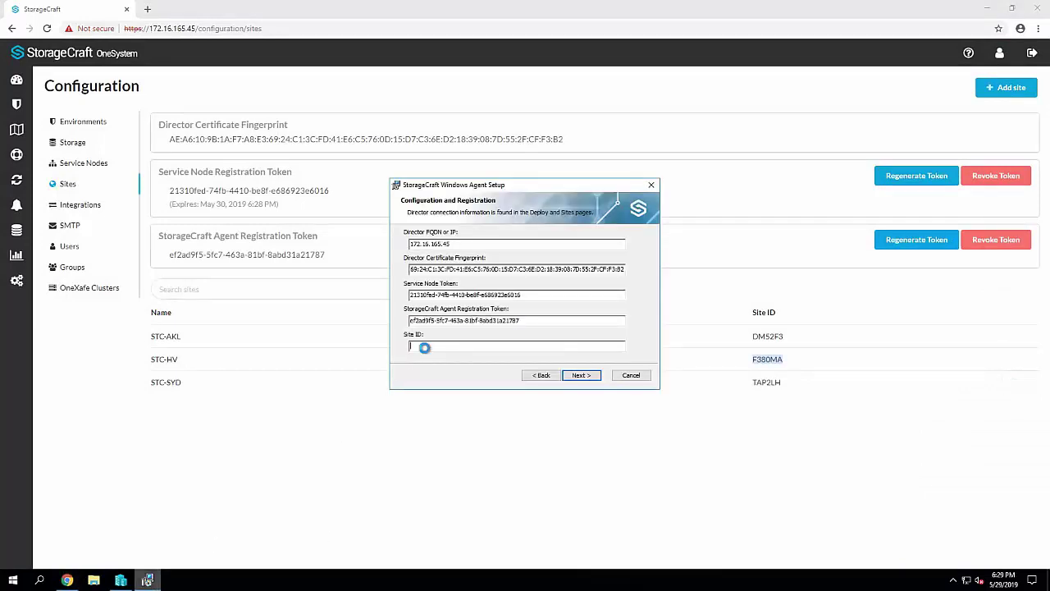
key("ctrl+v")
left_click(581, 376)
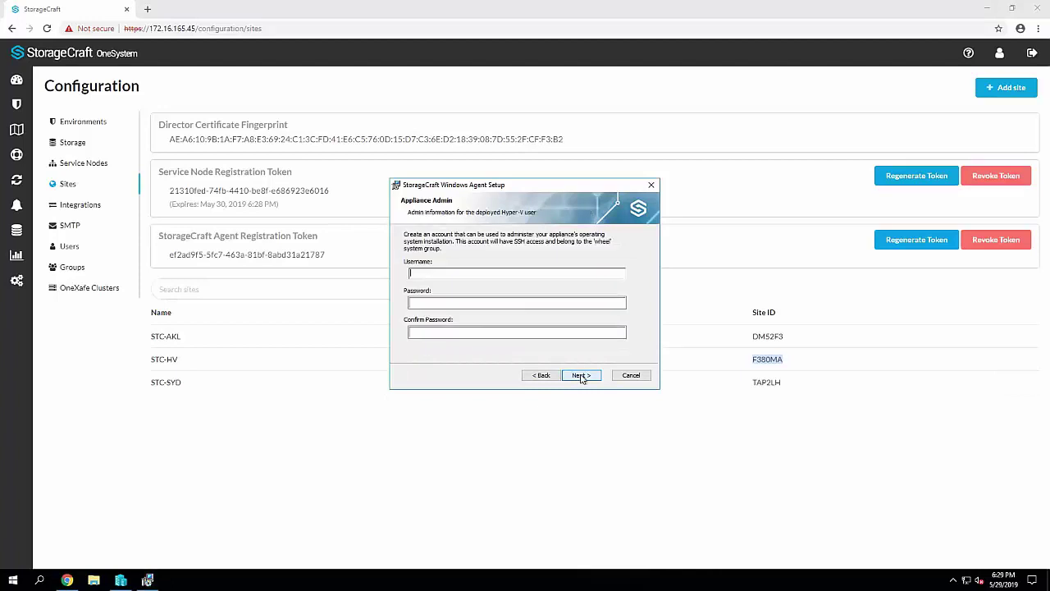
type("admin")
key("Tab")
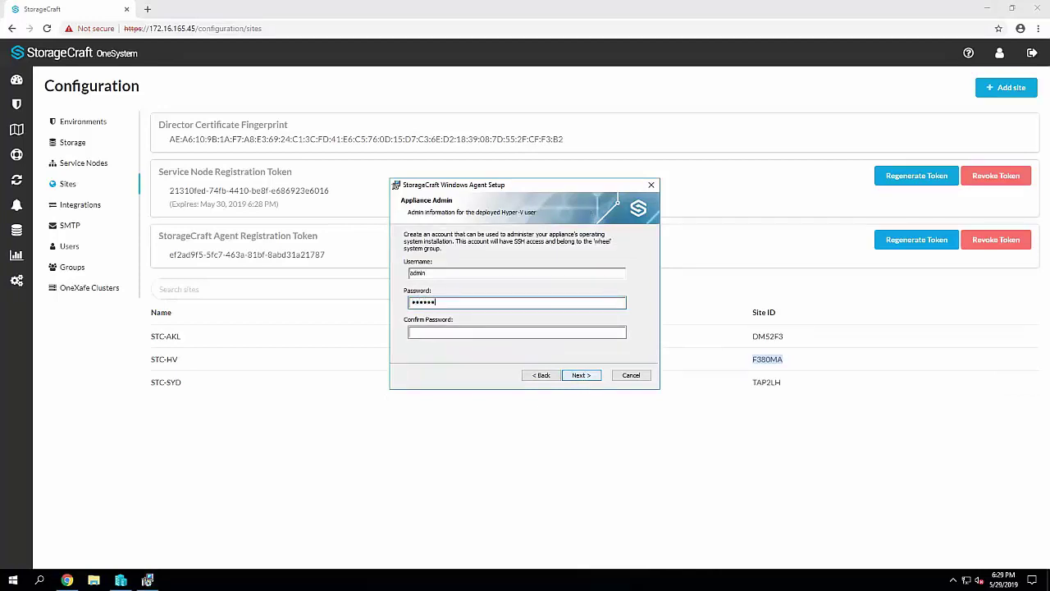
key("Tab")
type("••")
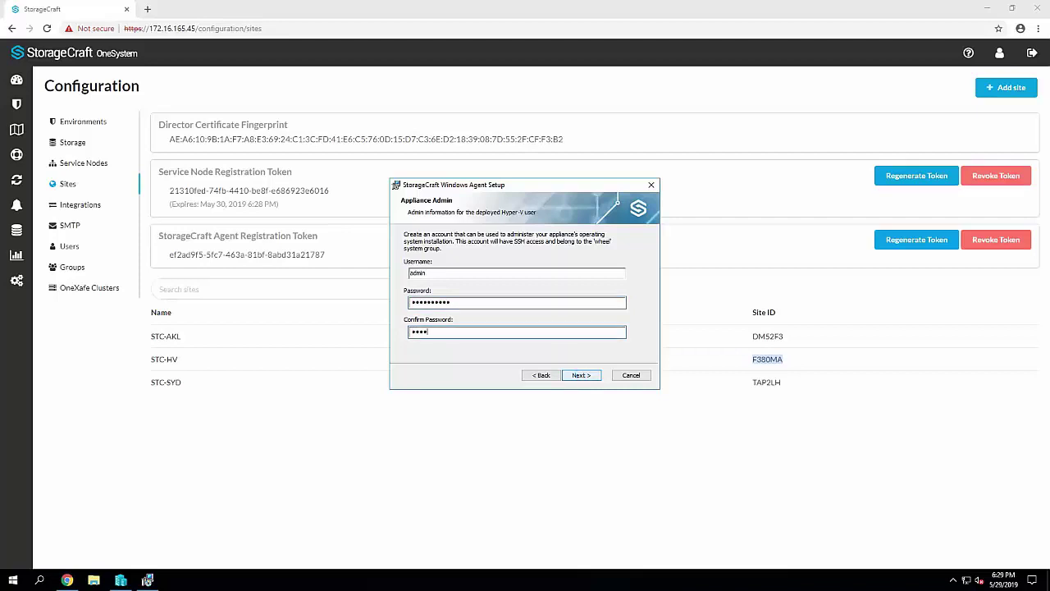
Submit the admin account, keep the default install folder, and approve the installation
left_click(587, 377)
left_click(587, 376)
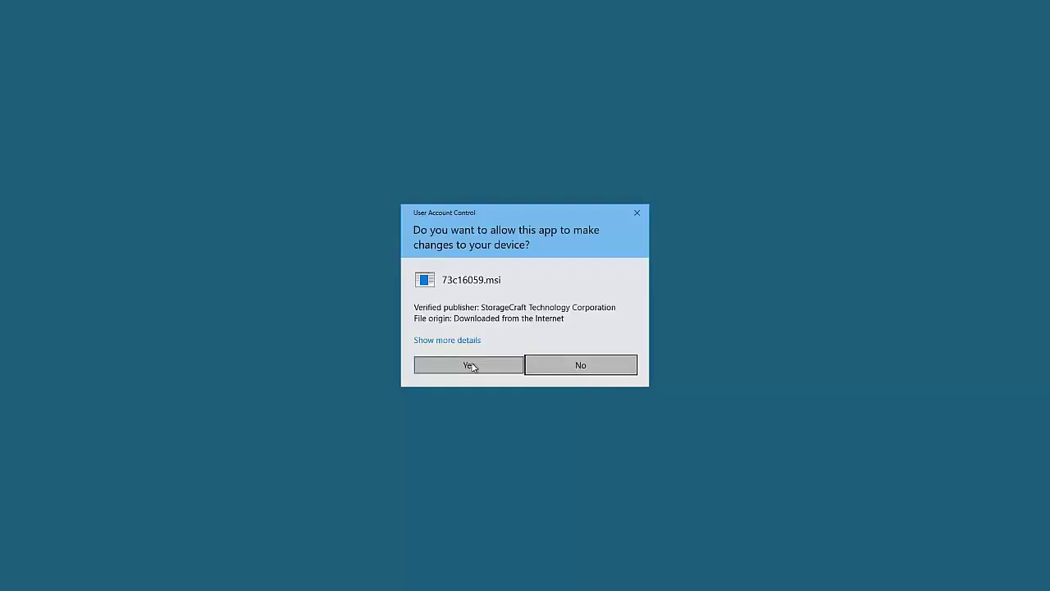
left_click(475, 366)
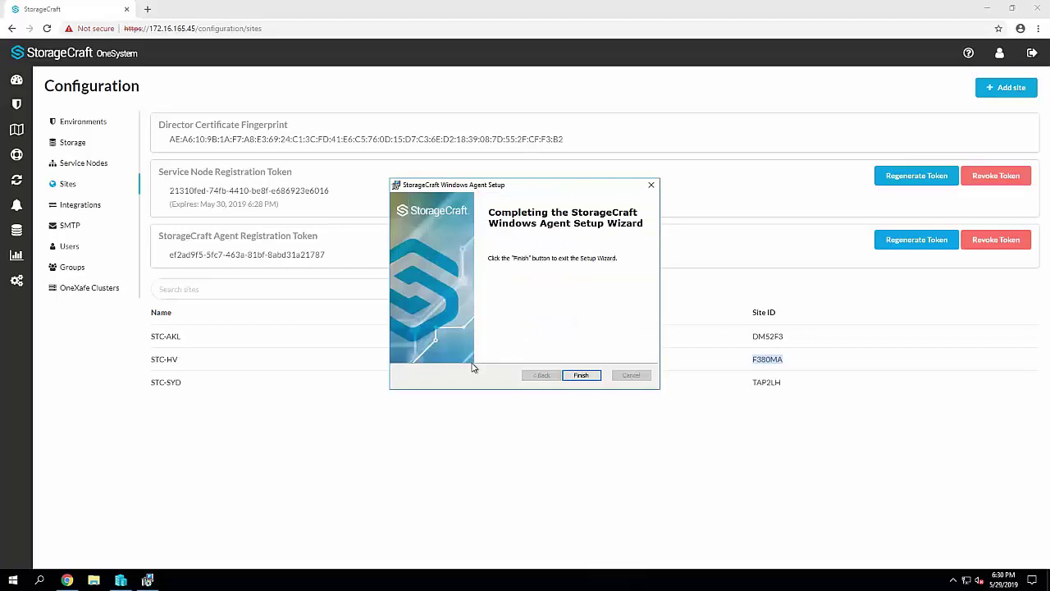
Close the finished setup and watch StorageCraftAgent.exe traffic in Resource Monitor's TCP Connections
left_click(583, 376)
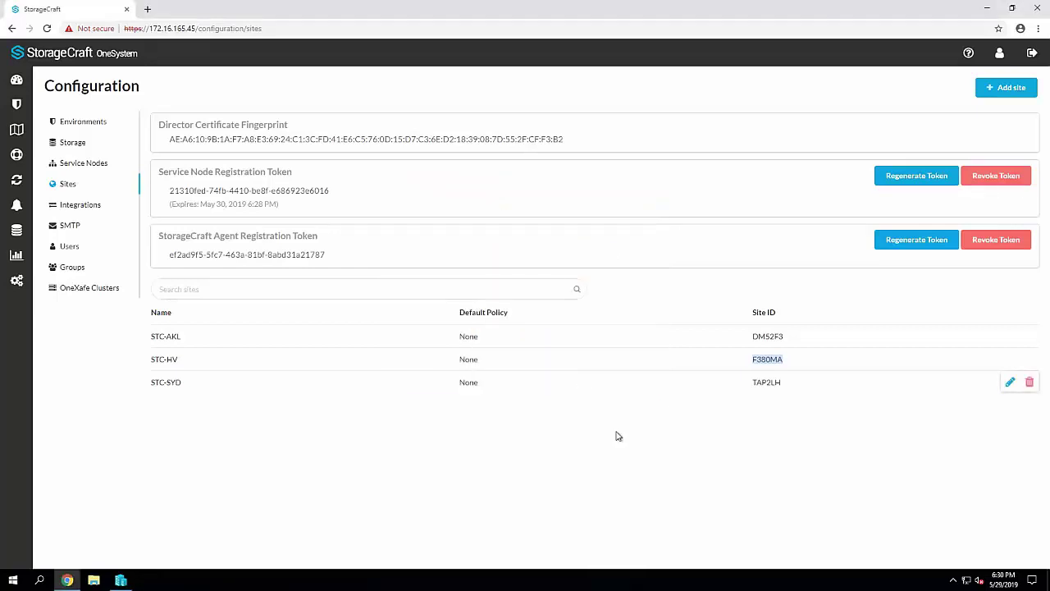
right_click(665, 579)
left_click(712, 532)
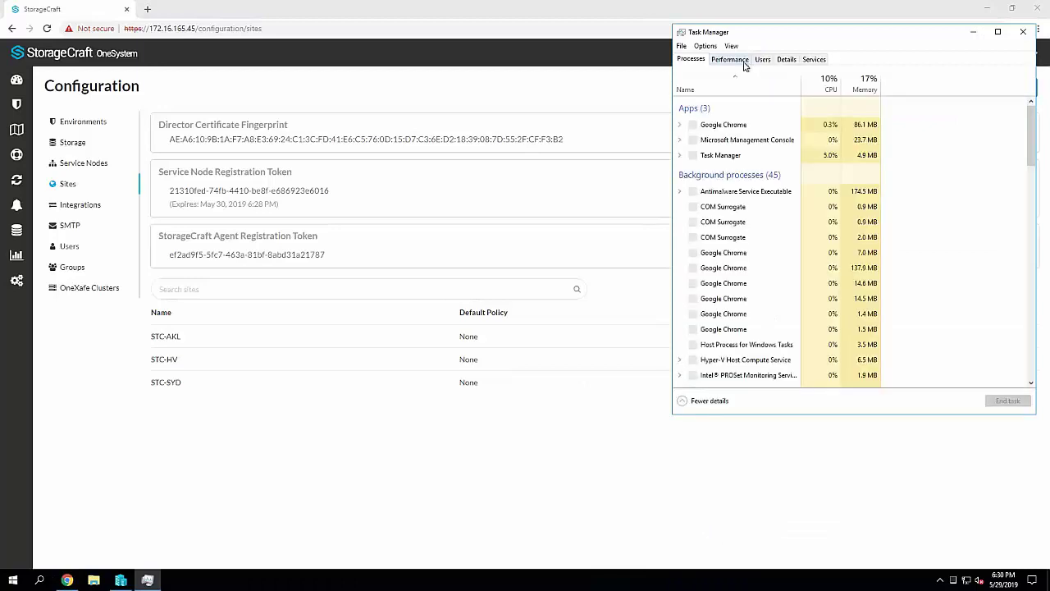
left_click(738, 60)
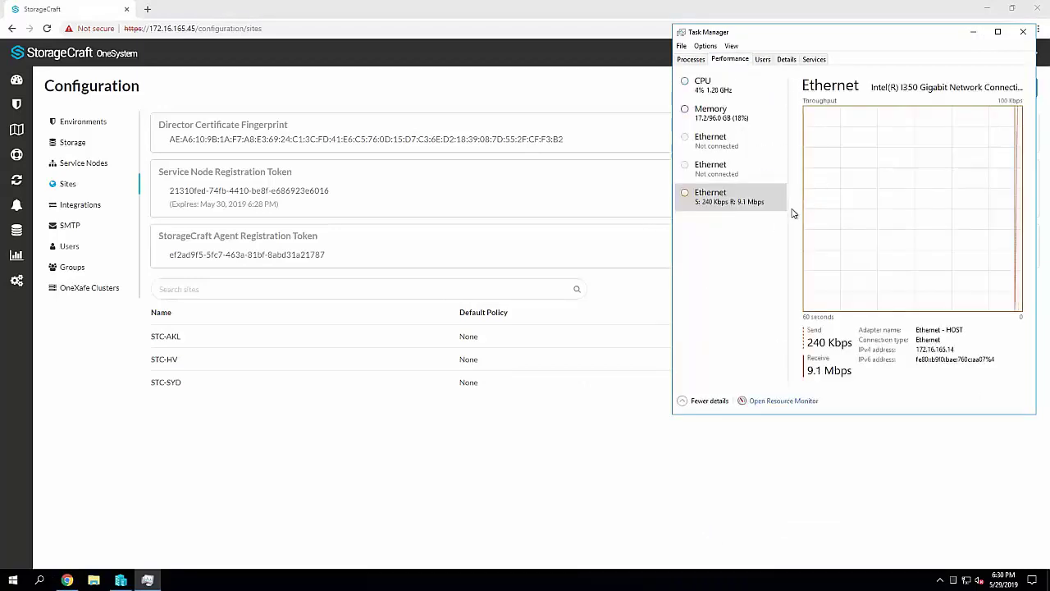
left_click(780, 402)
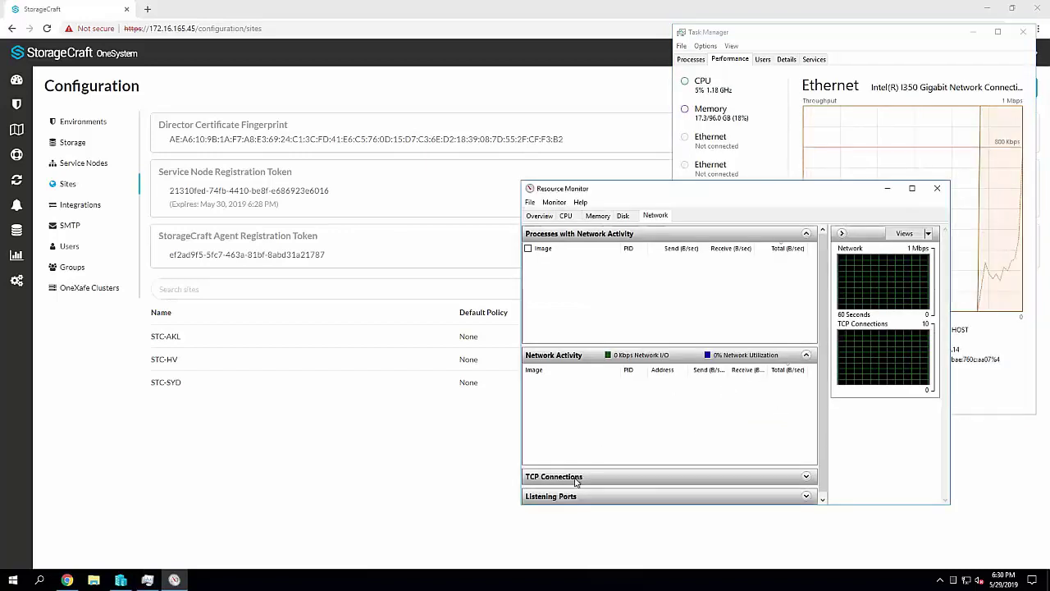
left_click(578, 477)
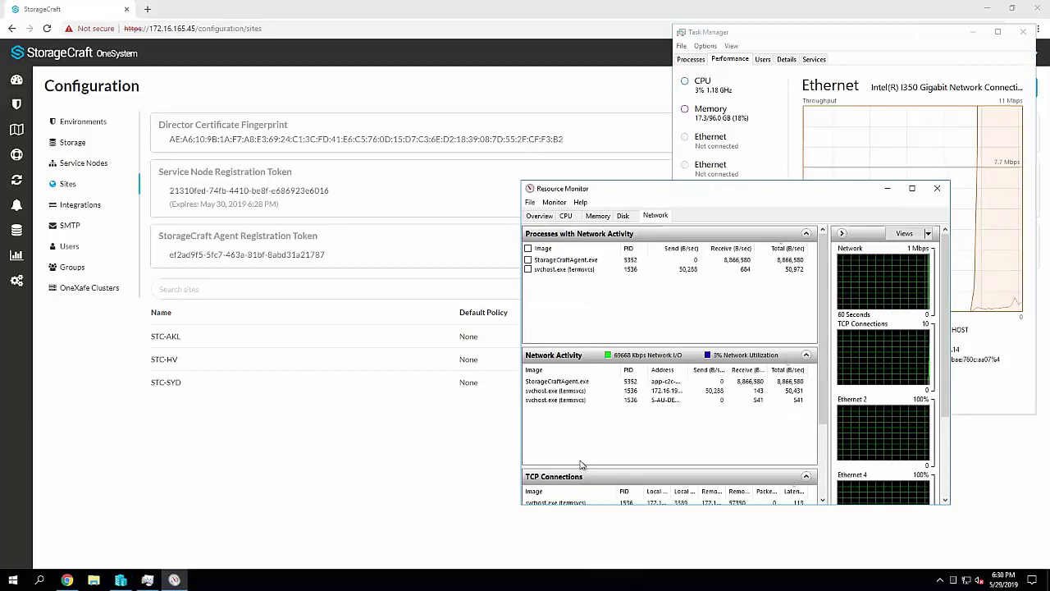
scroll(826, 439, "down", 4)
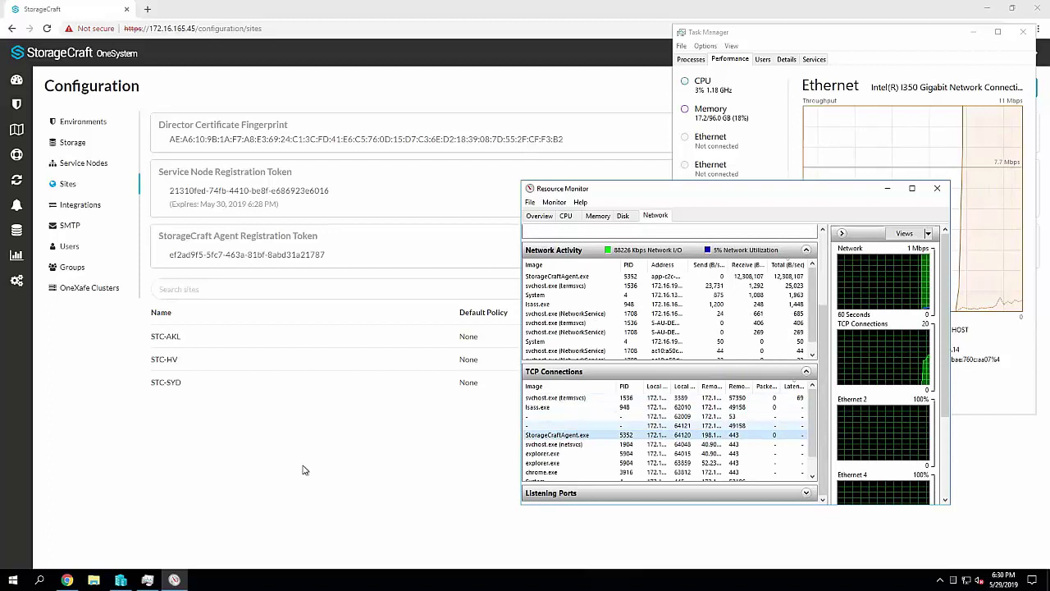
left_click(94, 580)
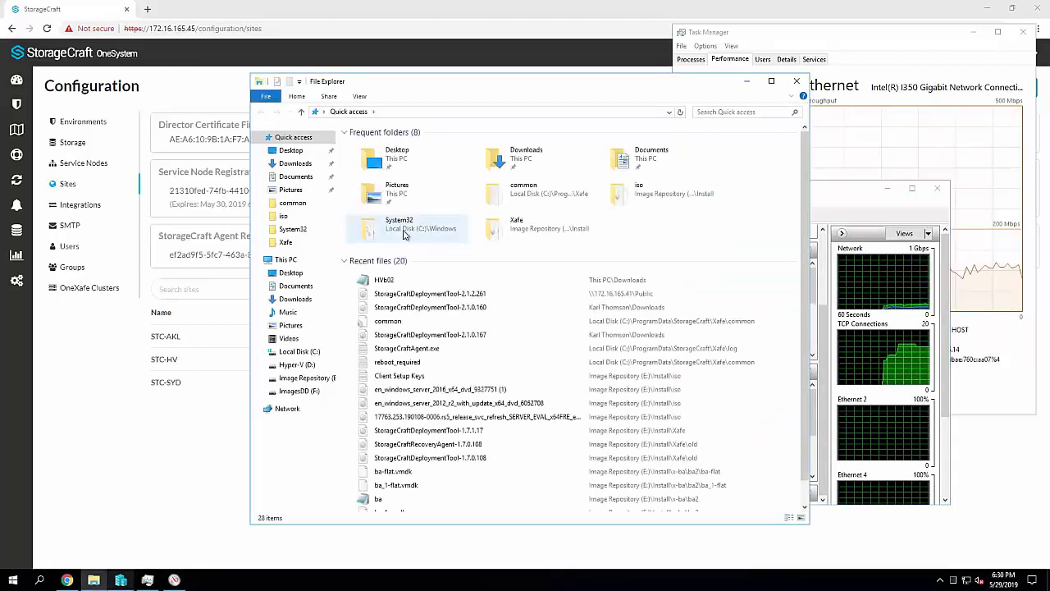
Browse to D:\Hyper-V\Virtual Hard Disks\ServiceNode-dd82b5f9 to watch the disk image files arrive
left_click(309, 366)
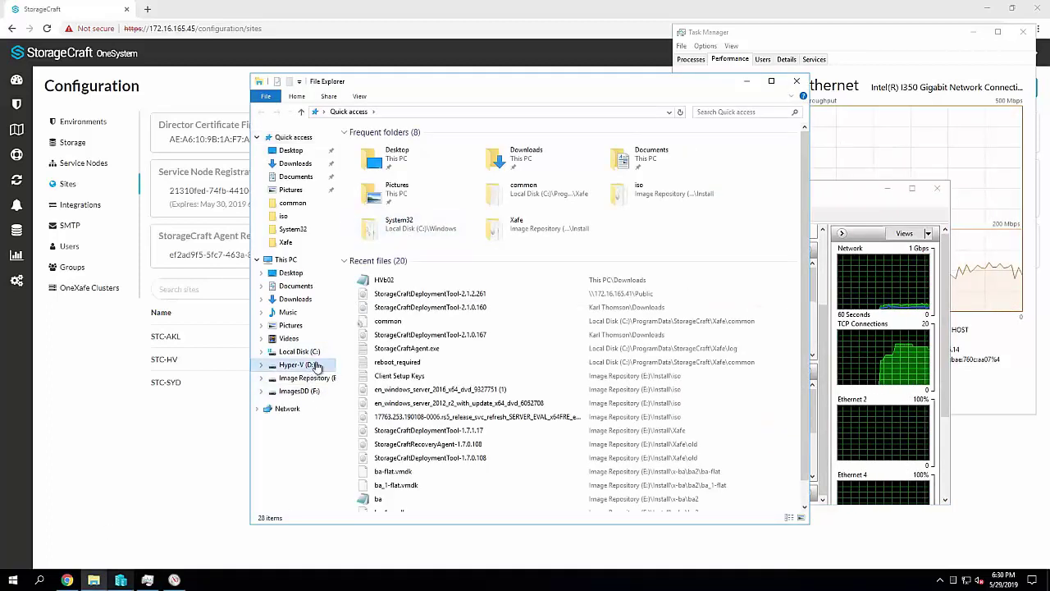
left_click(373, 144)
double_click(373, 145)
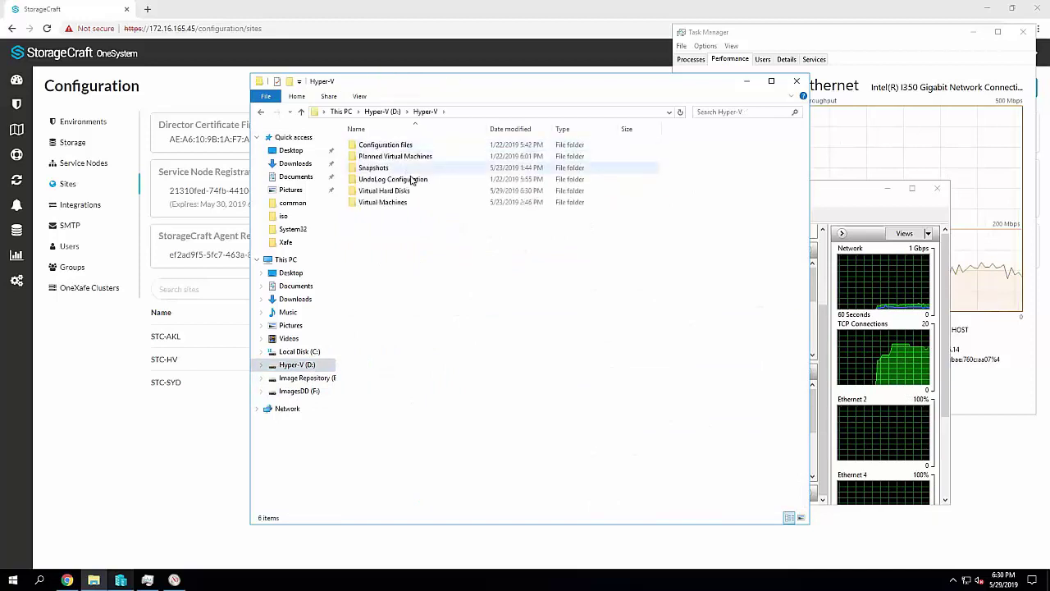
left_click(405, 195)
double_click(404, 195)
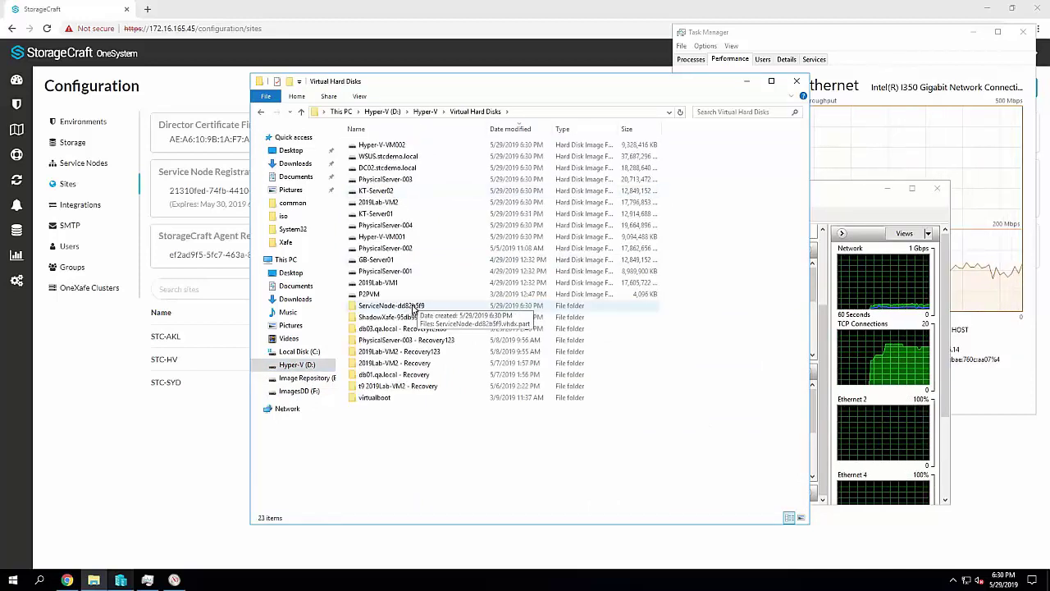
double_click(415, 308)
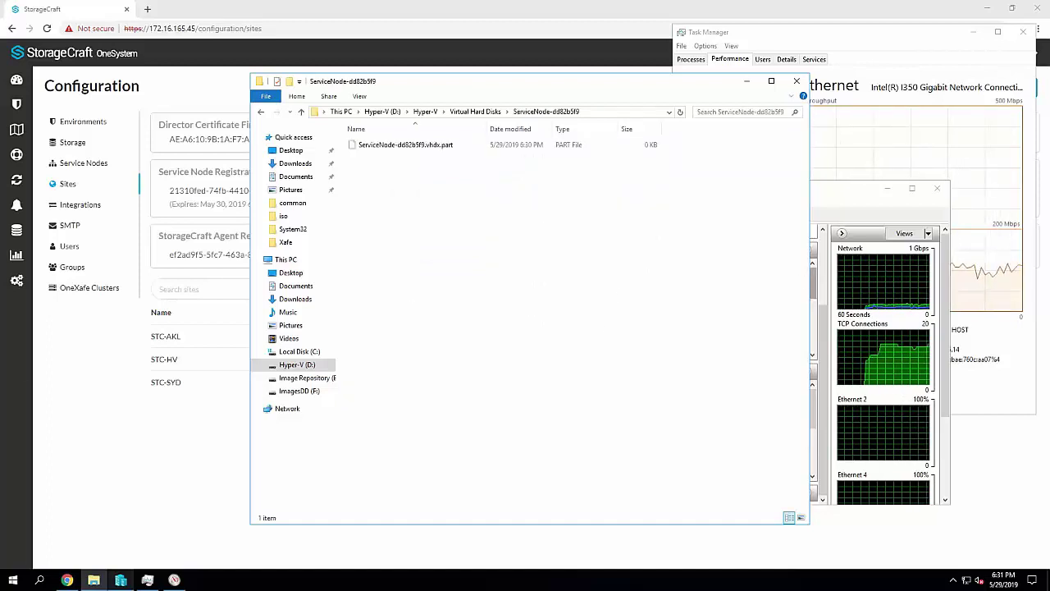
mouse_move(136, 85)
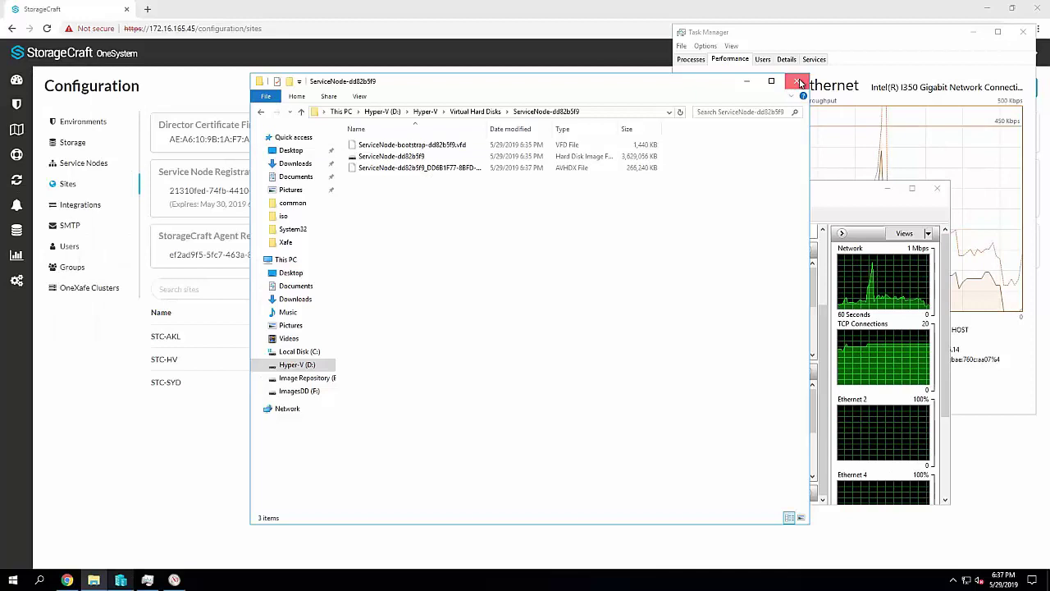
Close File Explorer, Resource Monitor and Task Manager, returning to Hyper-V Manager
left_click(796, 81)
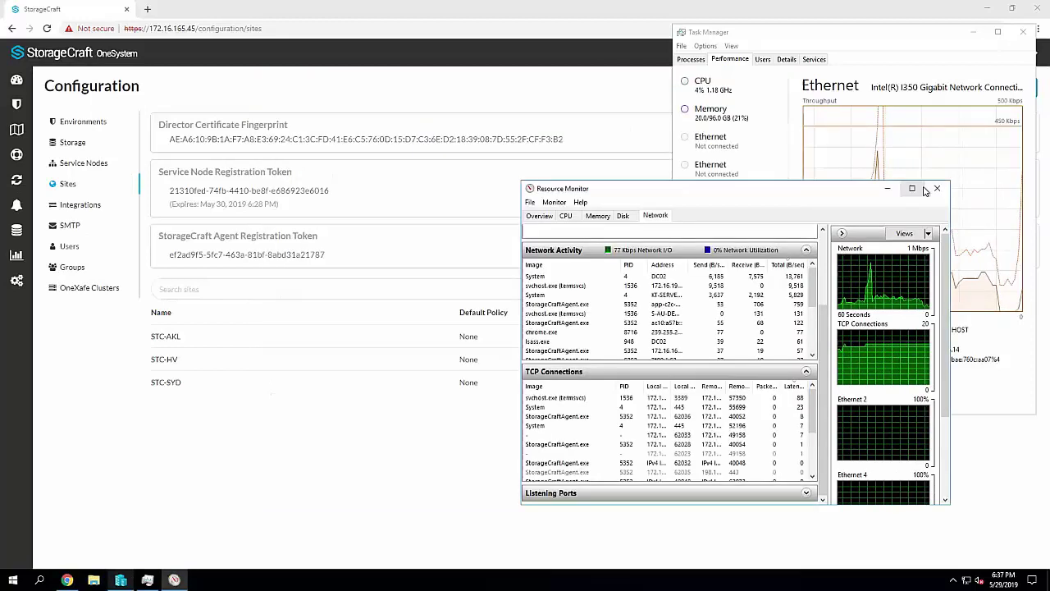
left_click(936, 190)
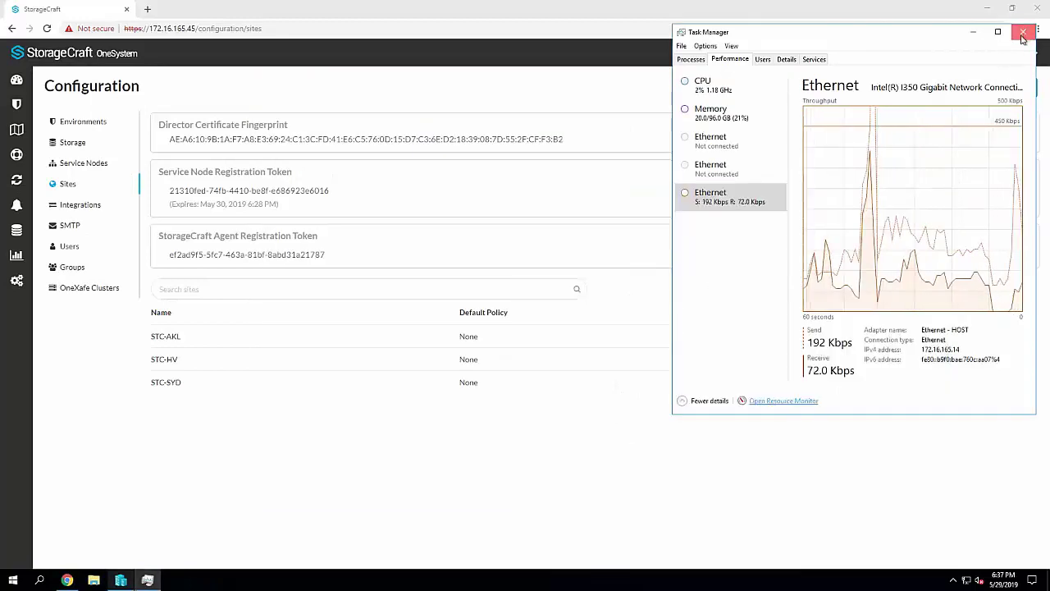
left_click(1023, 31)
left_click(121, 580)
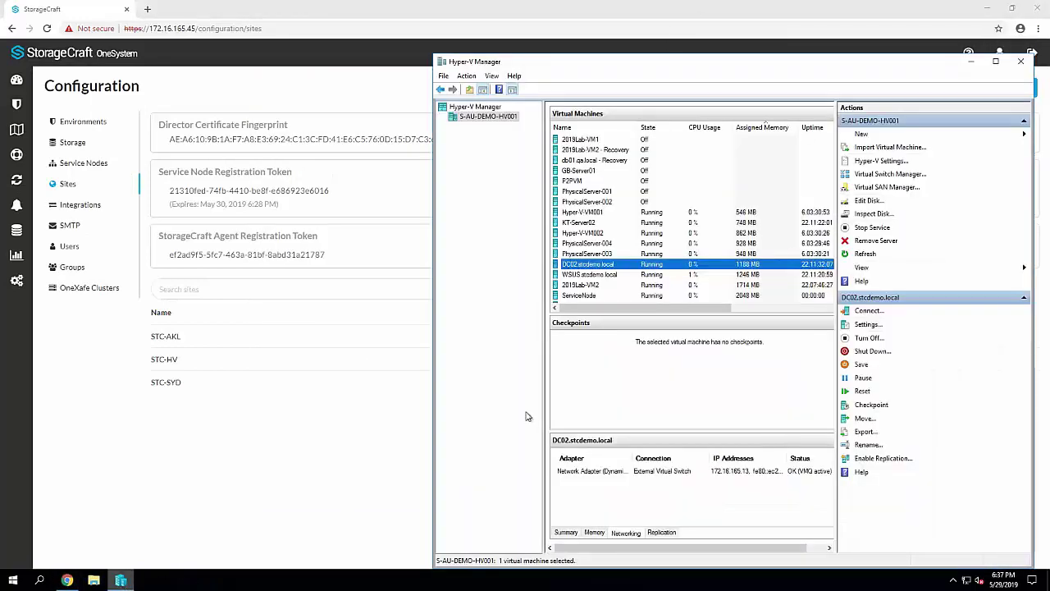
Connect to the ServiceNode VM console to confirm its login prompt, then close it
left_click(590, 296)
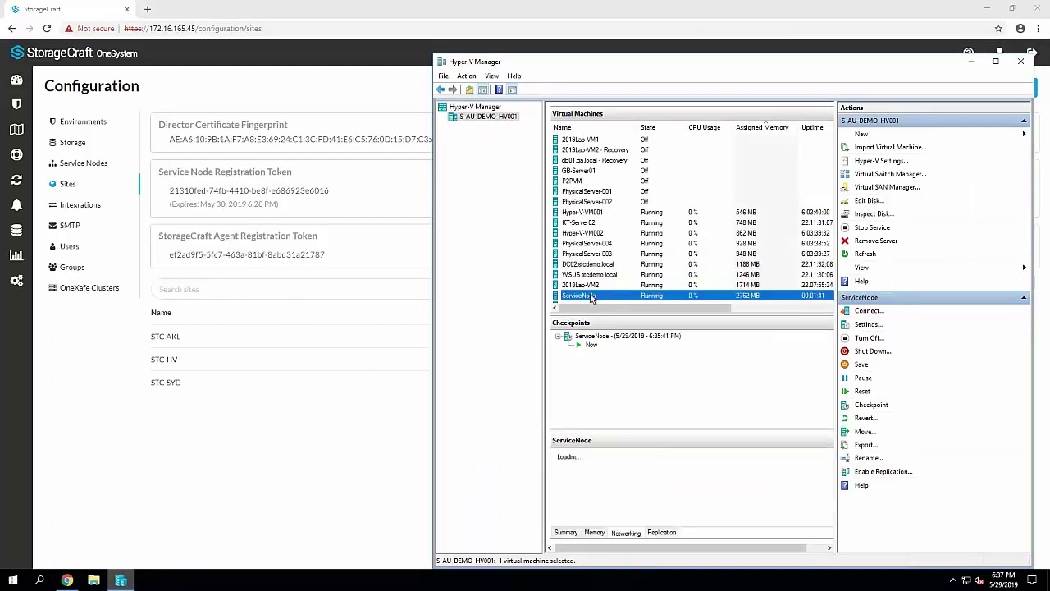
right_click(591, 296)
left_click(615, 301)
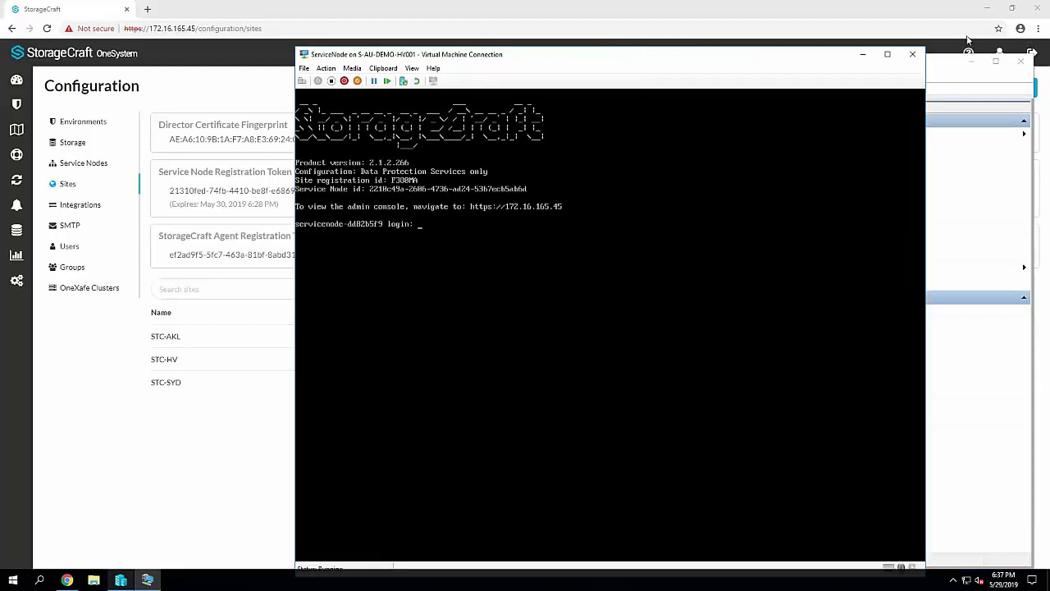
left_click(912, 54)
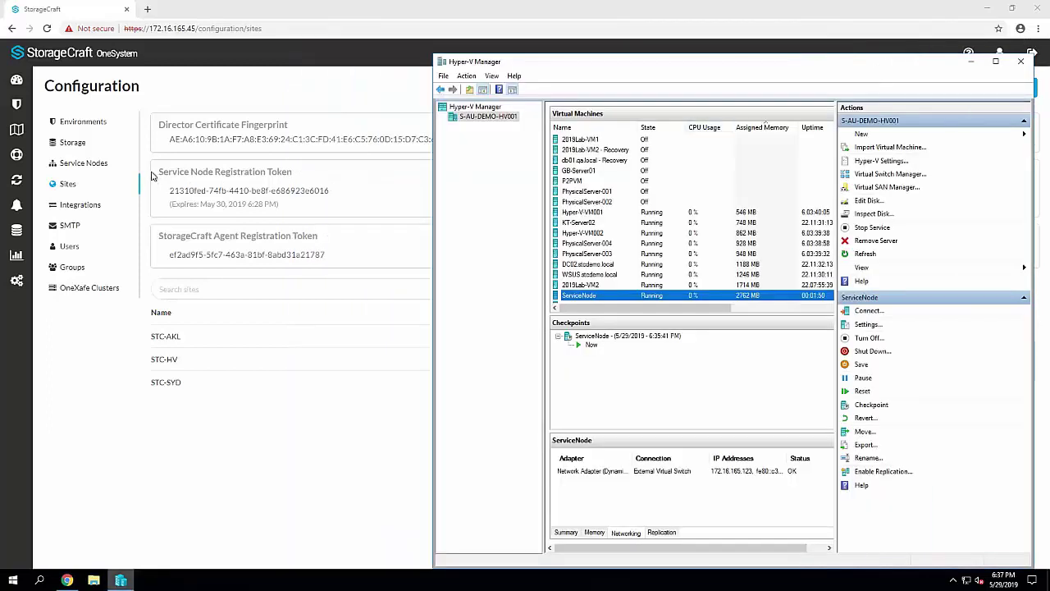
left_click(84, 163)
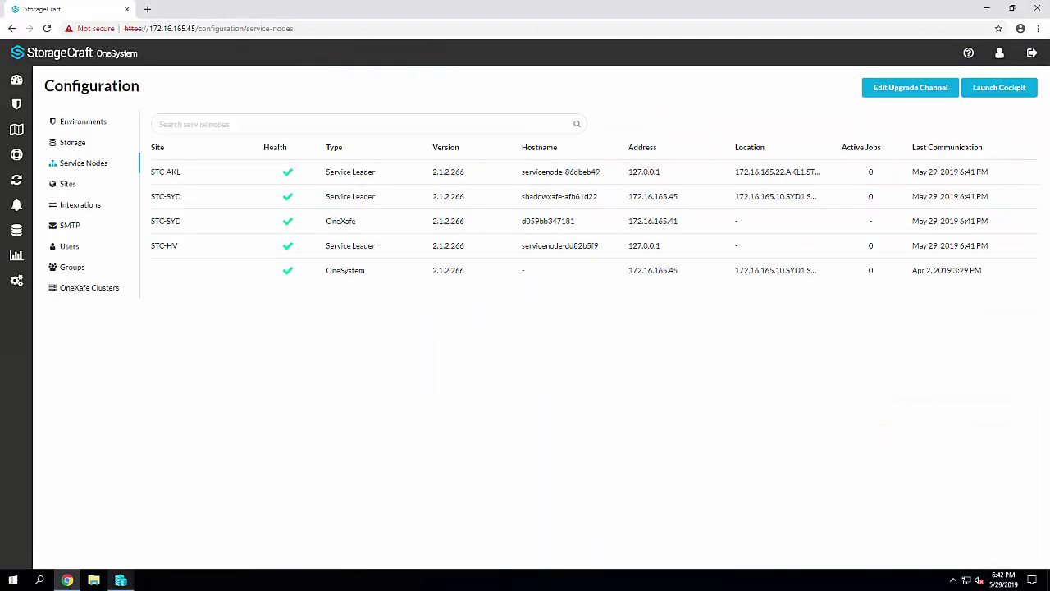